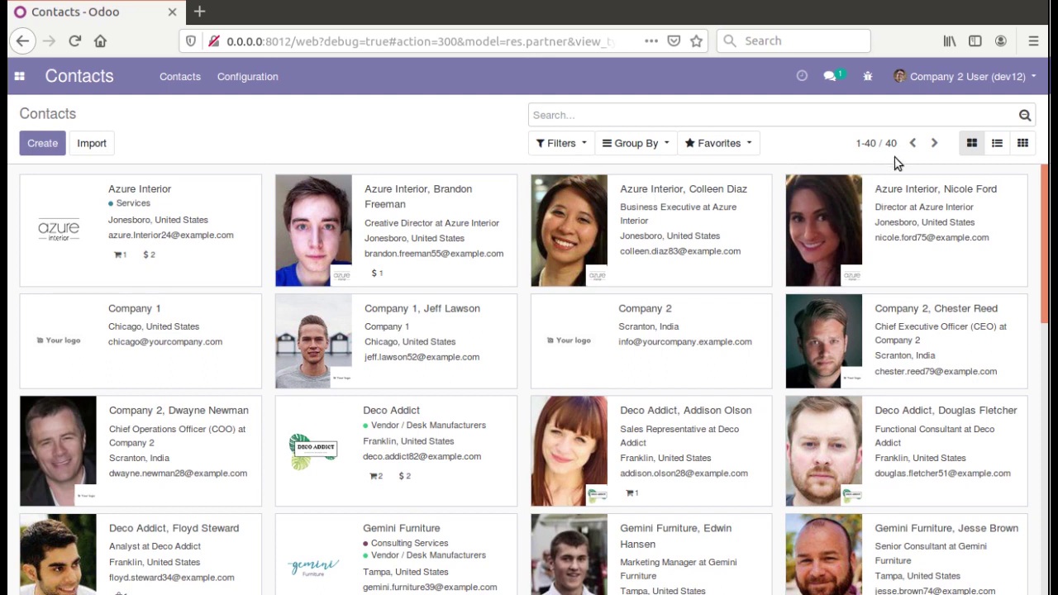
- Look through the contact cards and switch the contacts to the list view
left_click_drag(1047, 220, 1048, 523)
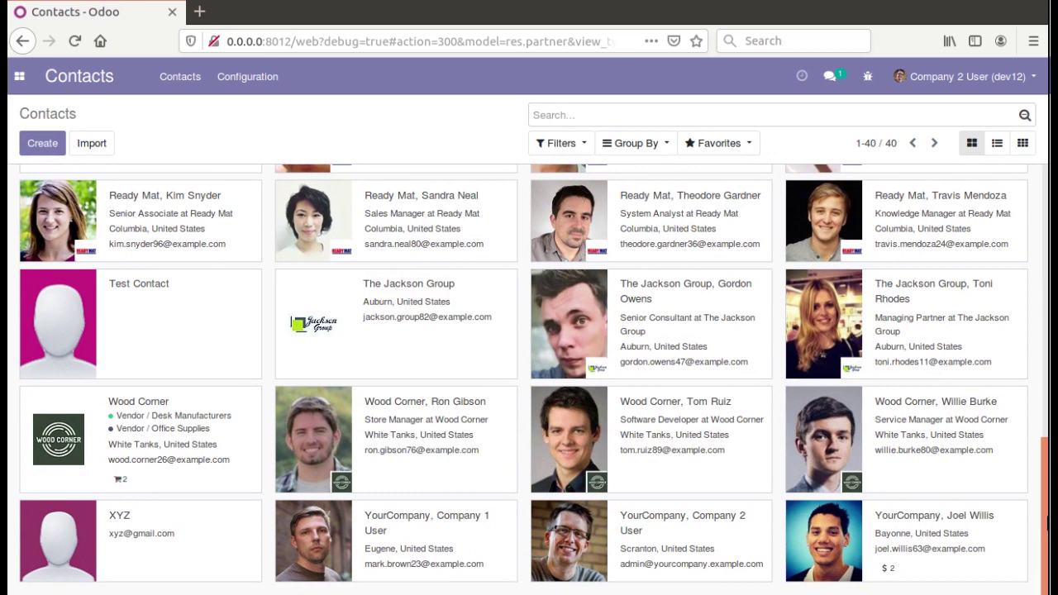
left_click_drag(1047, 517, 1027, 196)
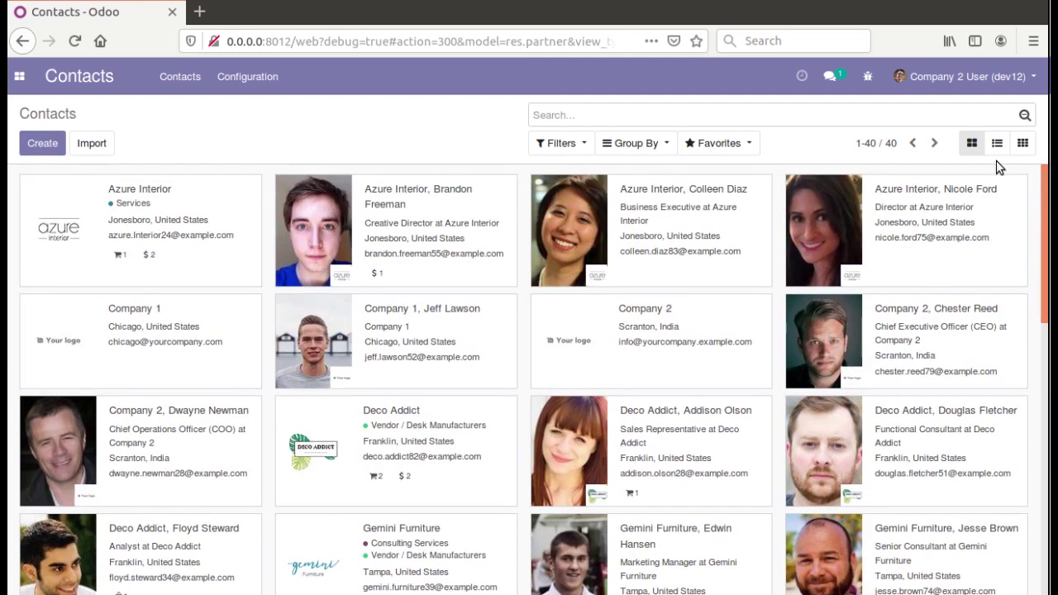
left_click(996, 145)
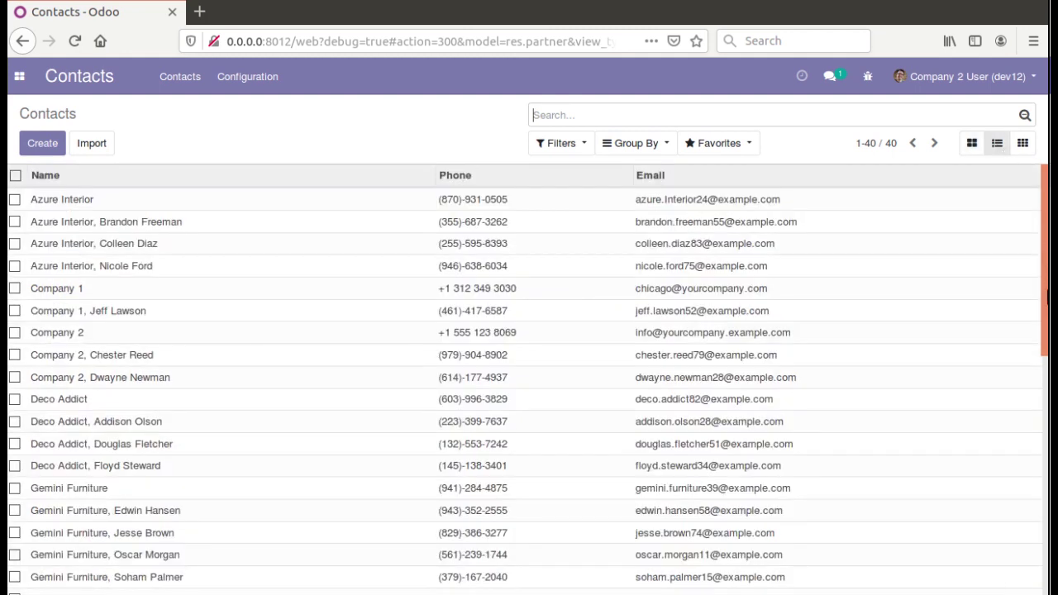
left_click_drag(1047, 297, 1026, 240)
- Try to merge the Azure Interior company with its first listed individual contact, keeping the individual as the destination contact
left_click(14, 199)
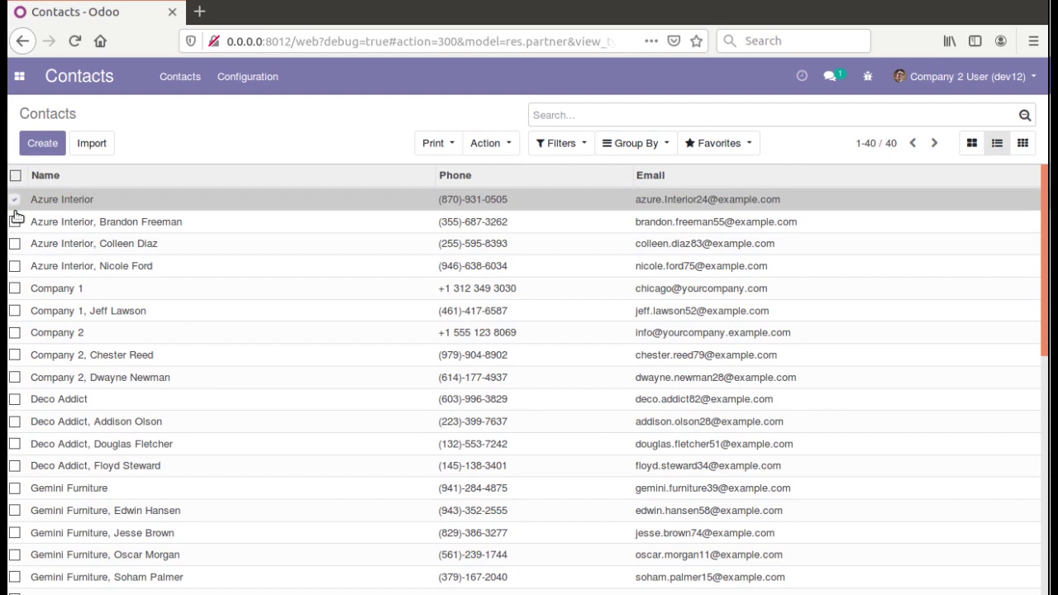
left_click(14, 222)
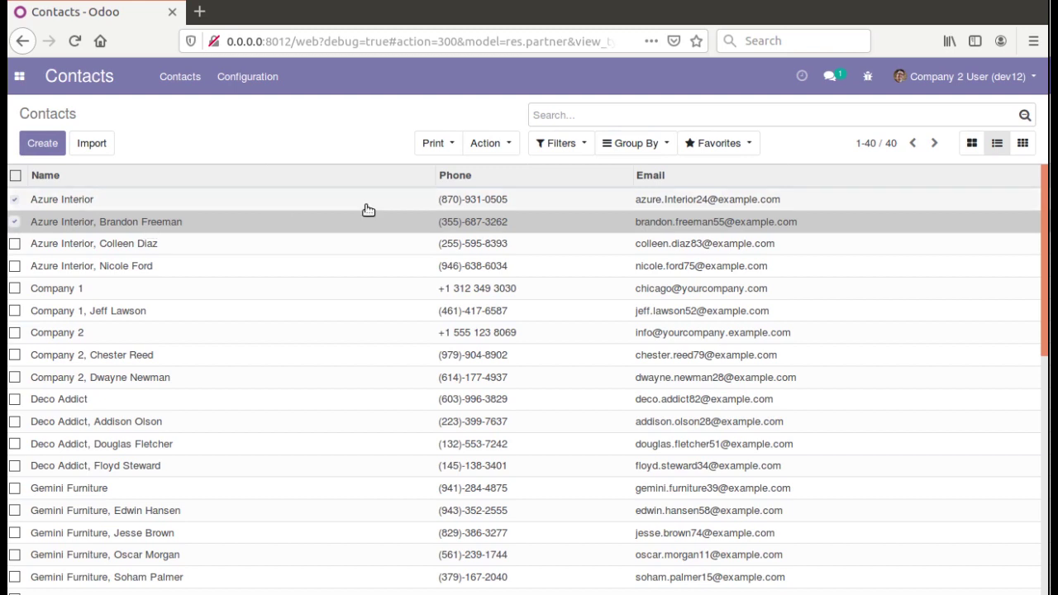
left_click(487, 143)
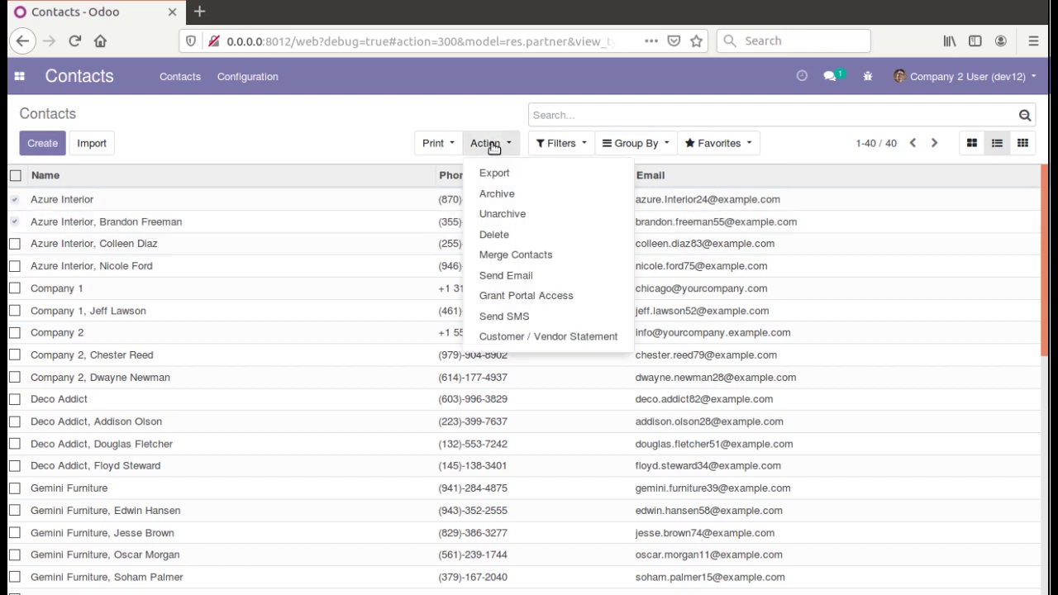
left_click(506, 255)
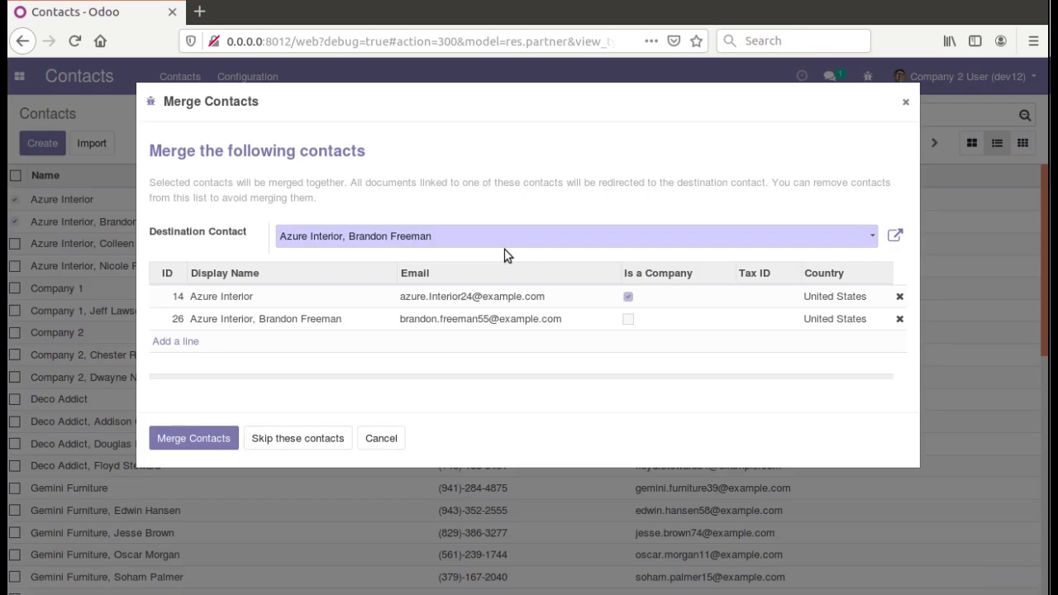
left_click(454, 245)
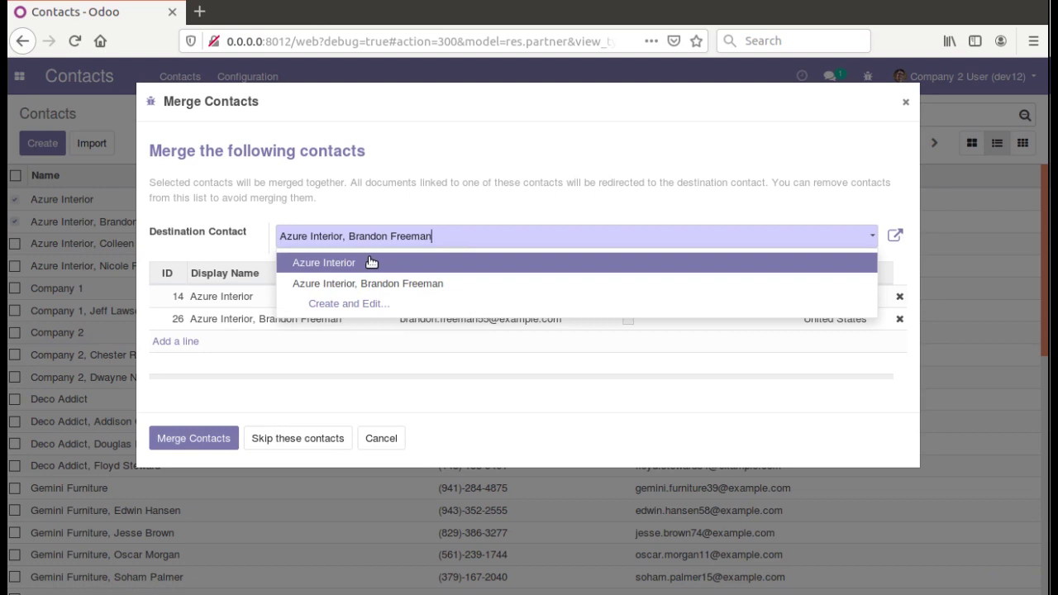
left_click(371, 285)
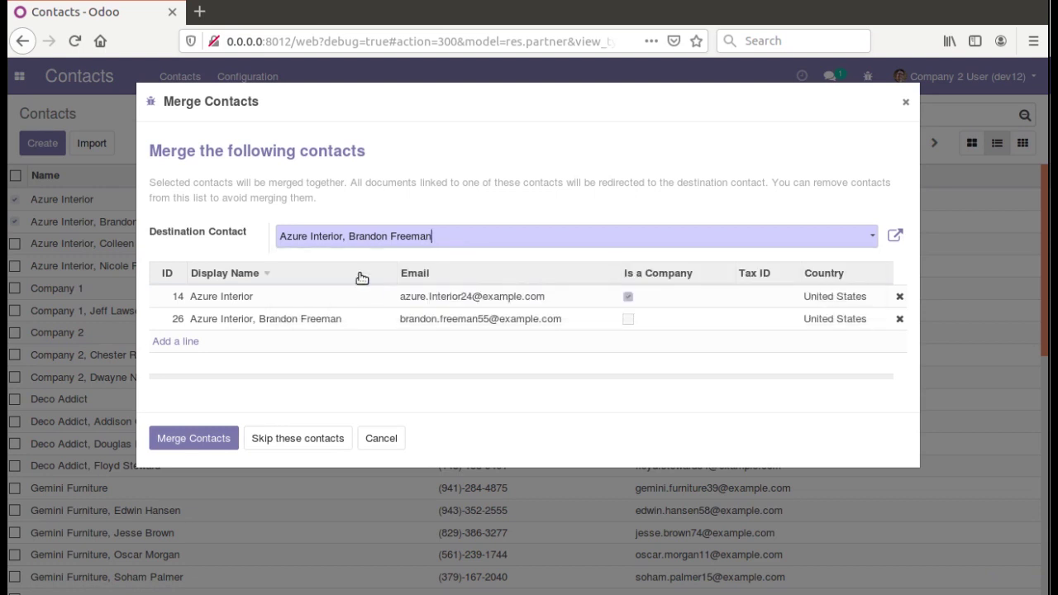
left_click(301, 245)
left_click(224, 410)
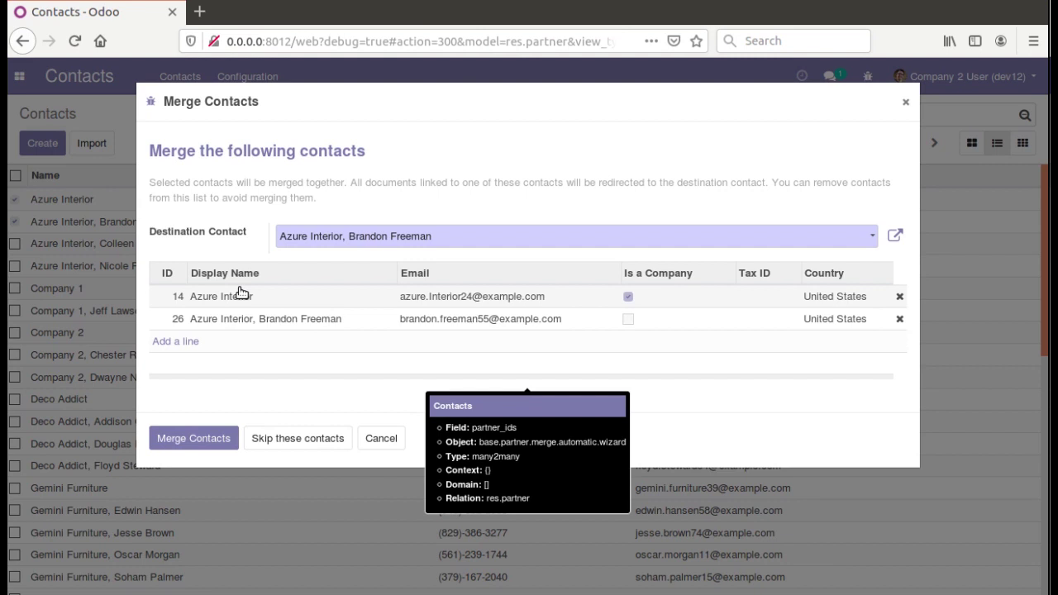
left_click(212, 450)
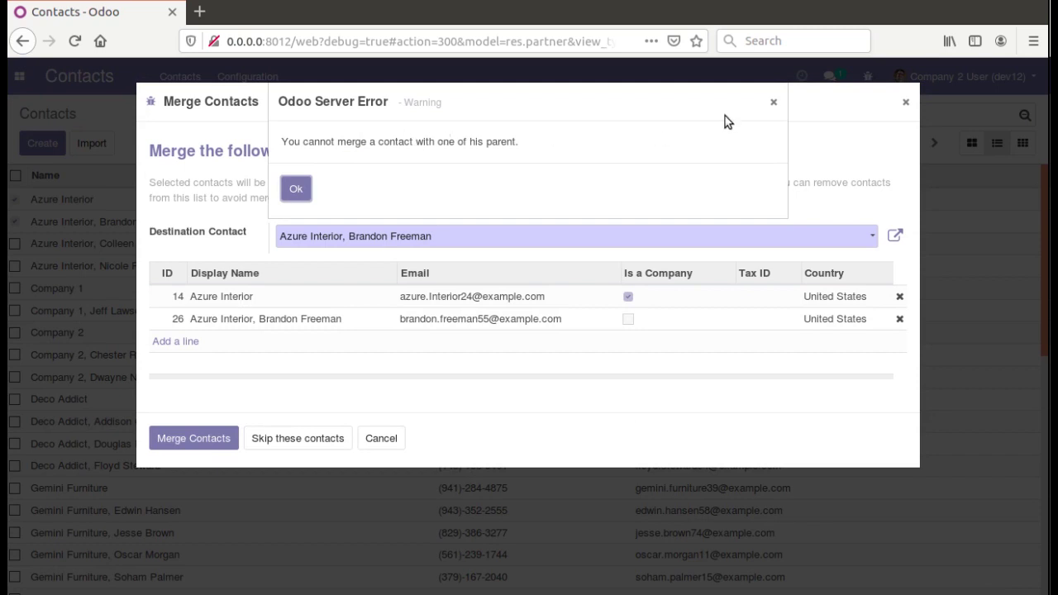
left_click(774, 102)
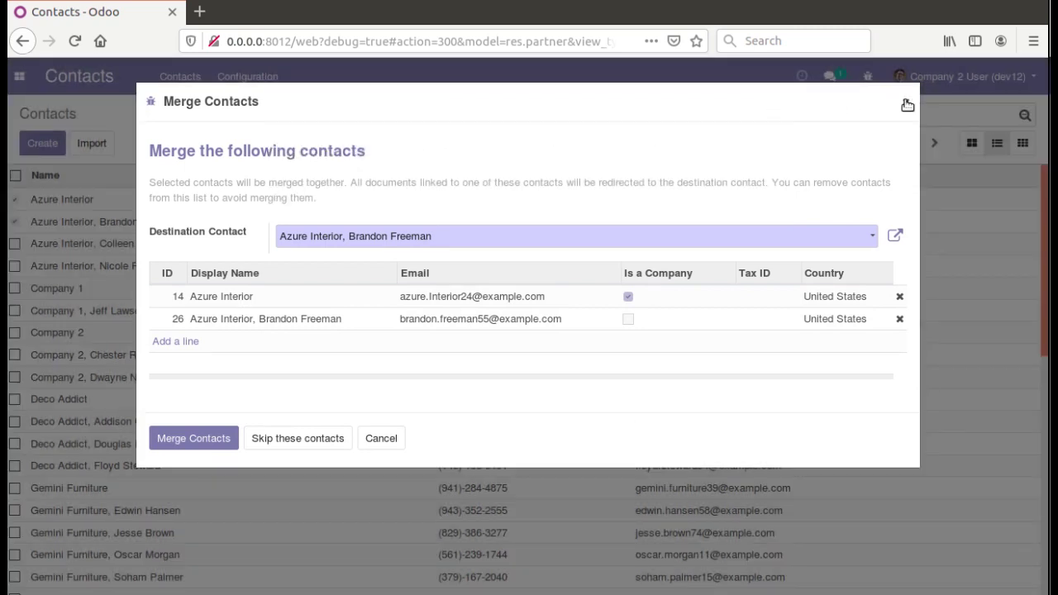
left_click(905, 103)
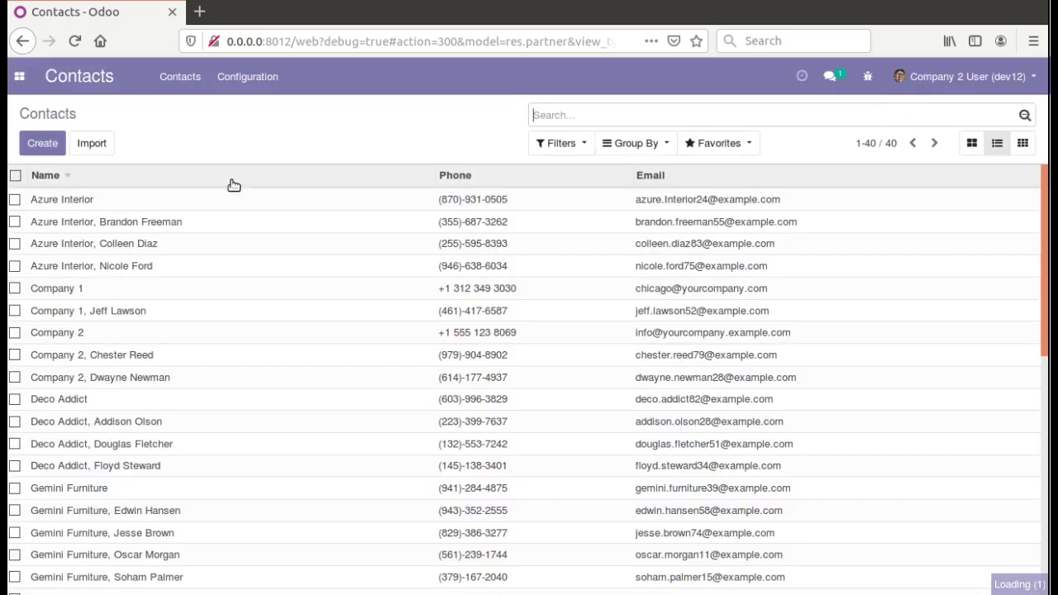
- Merge the Deco Addict and Gemini Furniture contacts, keeping Gemini Furniture as the destination contact
left_click(15, 490)
left_click(15, 400)
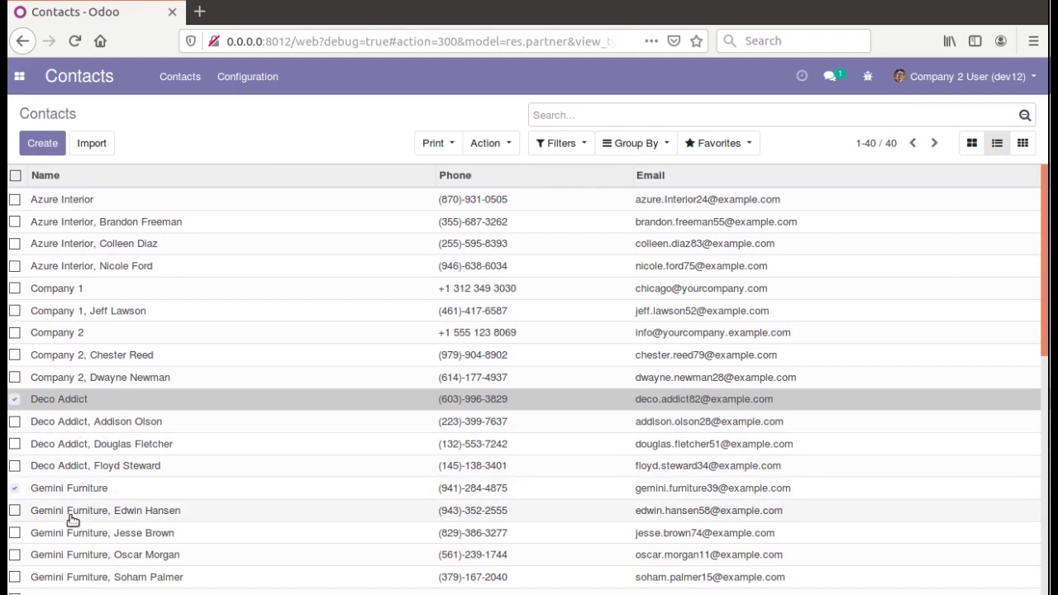
left_click(493, 140)
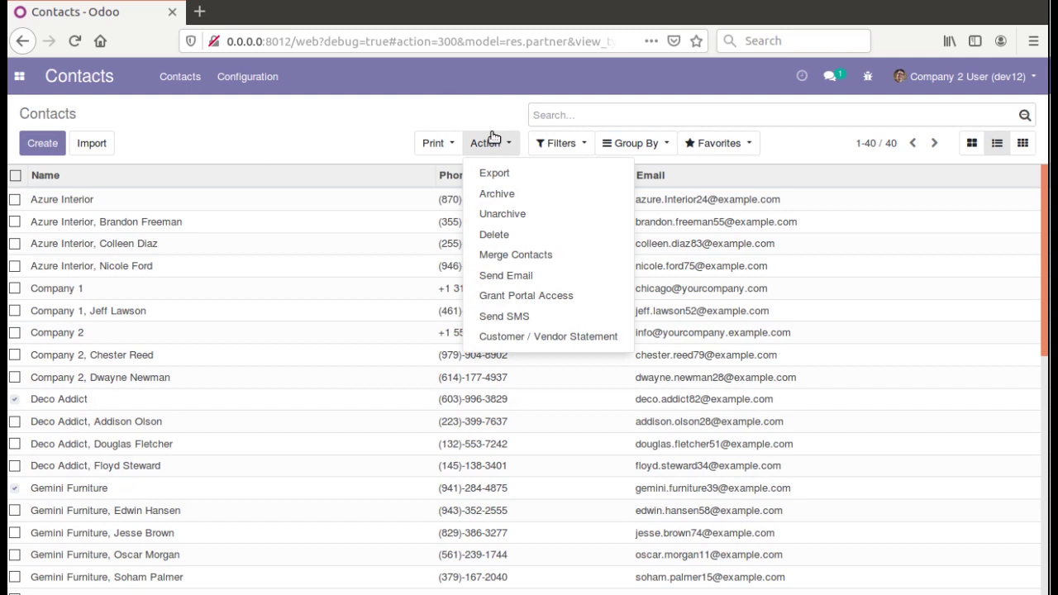
left_click(517, 256)
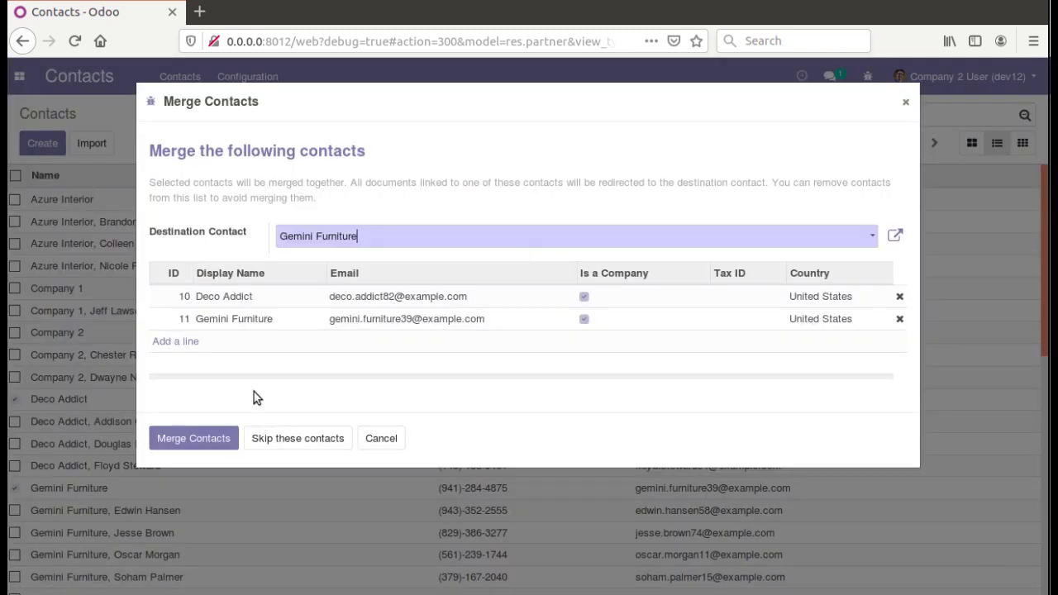
left_click(209, 453)
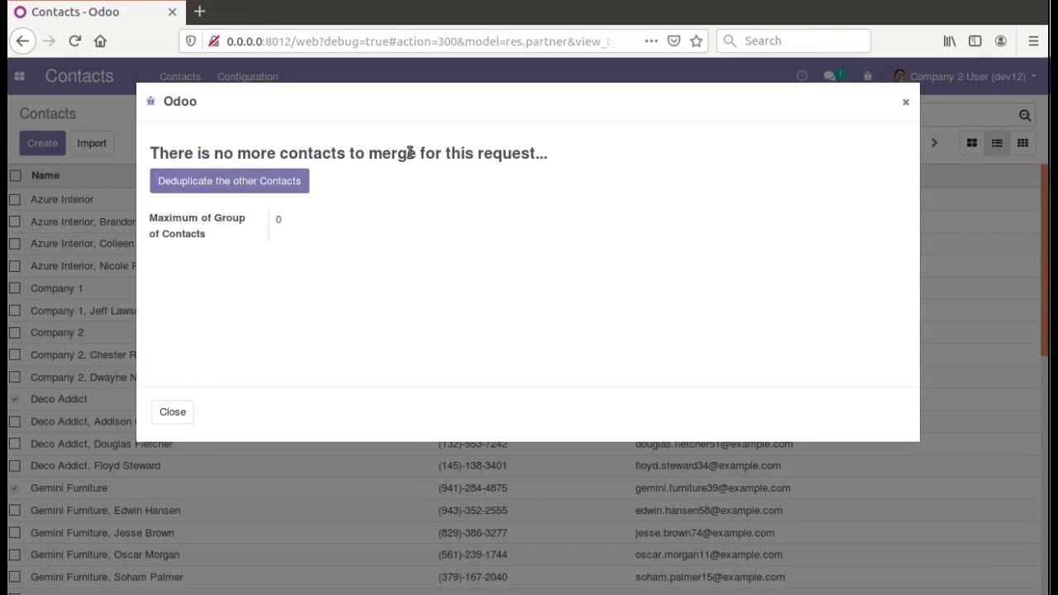
left_click(184, 412)
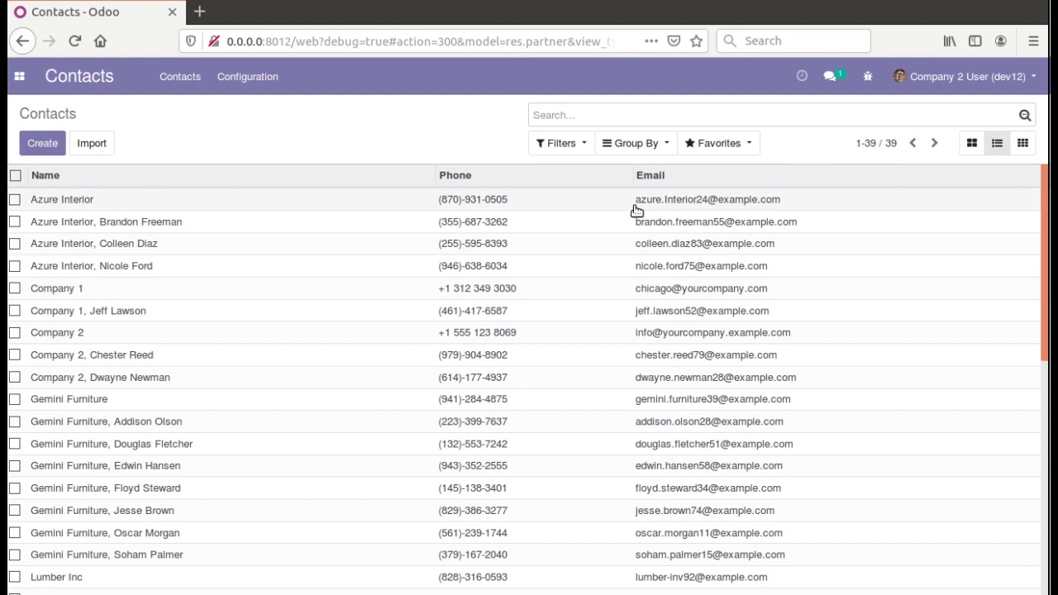
- Search the contacts for "deco" by related company, and clear the search filter
type("deco")
left_click(621, 156)
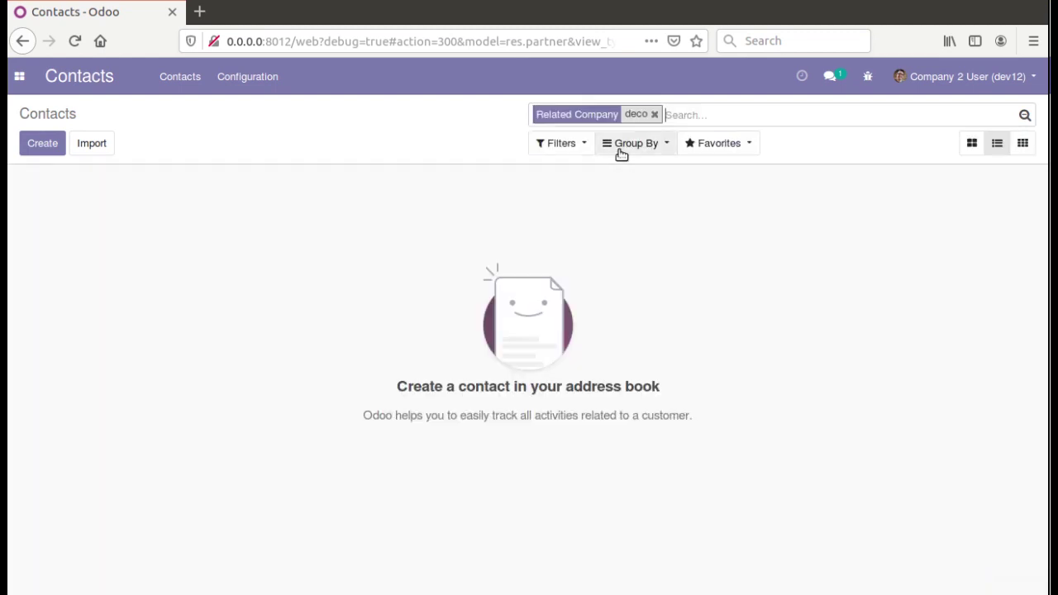
left_click(656, 115)
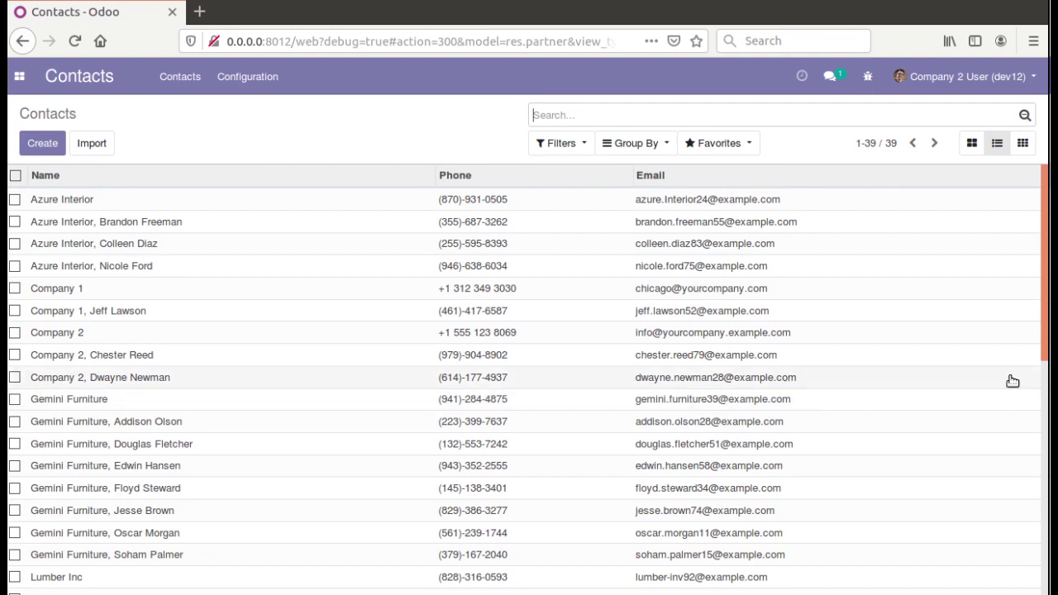
- Create and save an individual contact named "COntact 1", and return to the contact list
left_click(43, 145)
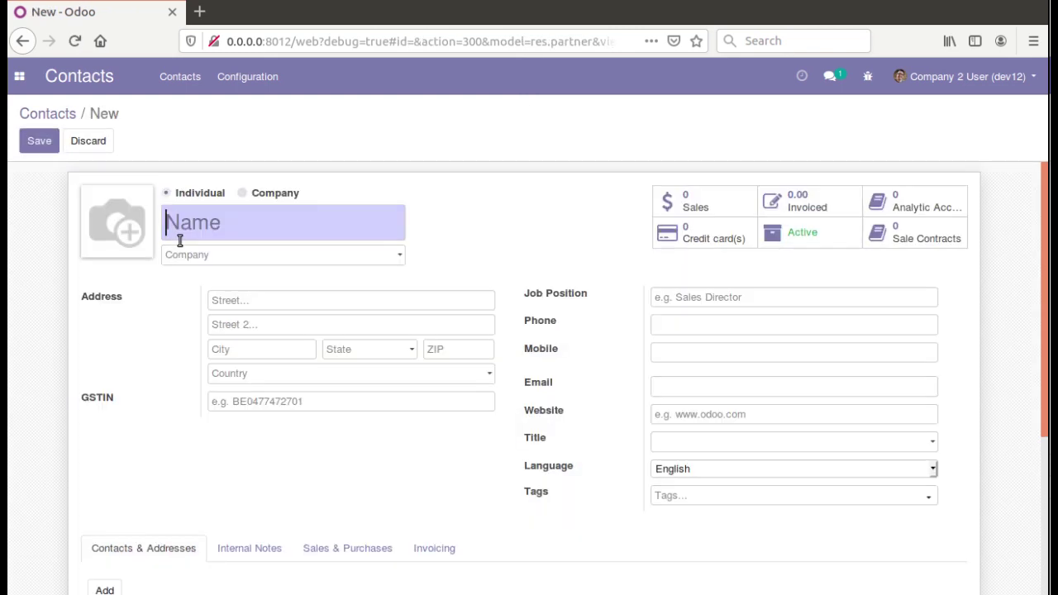
mouse_move(179, 240)
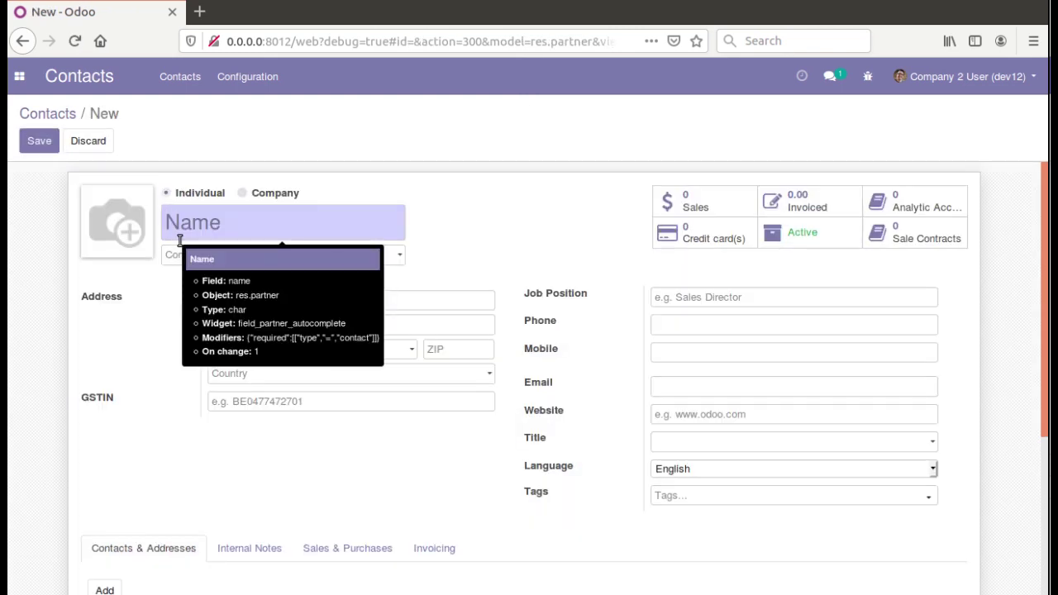
type("COntact 1")
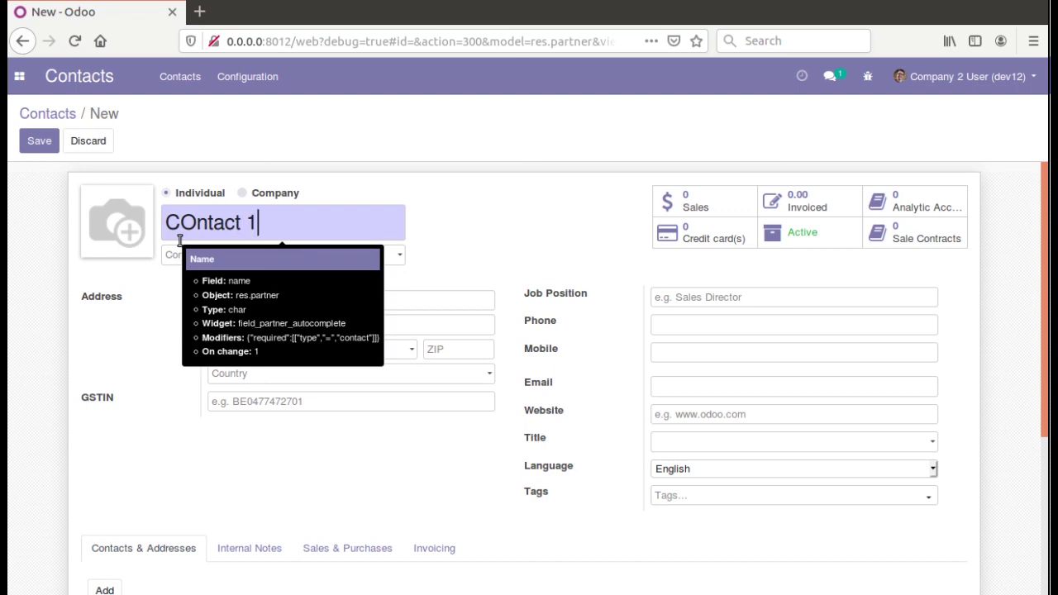
left_click(40, 144)
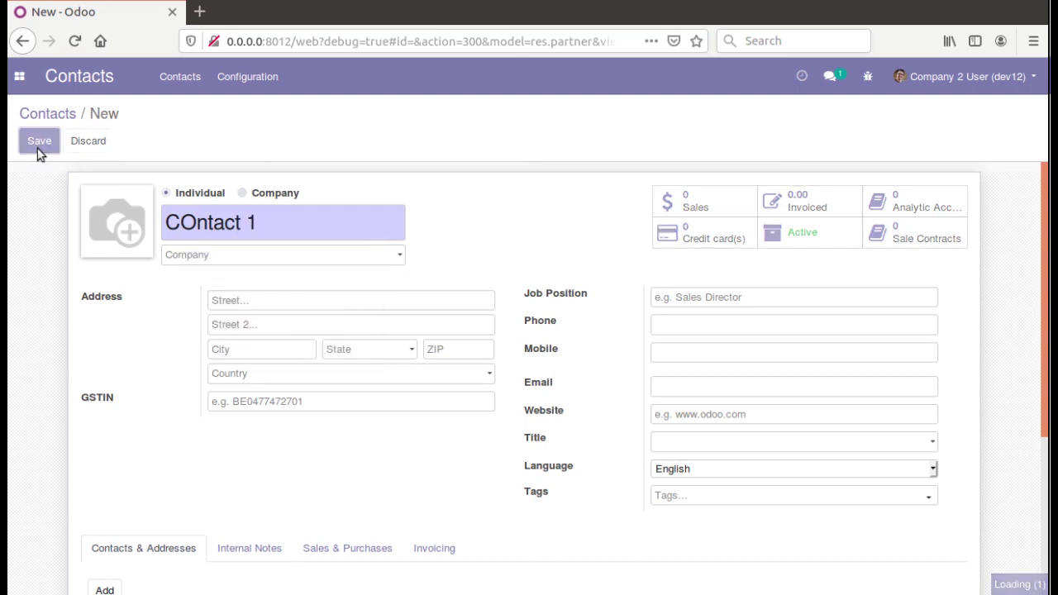
left_click(47, 115)
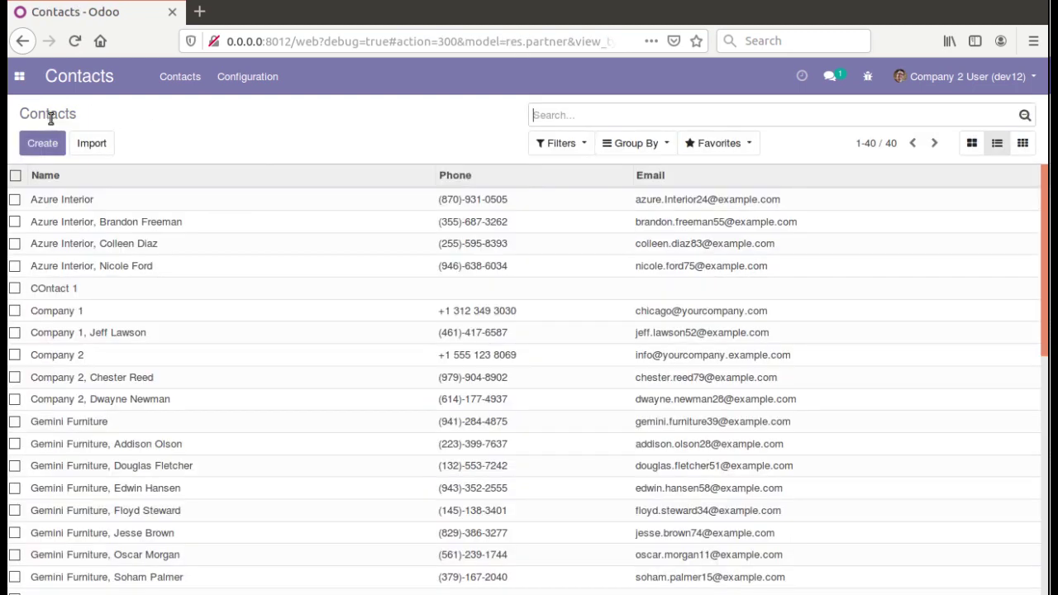
- Create and save a second individual contact named "COntact 2"
left_click(43, 143)
type("COntac")
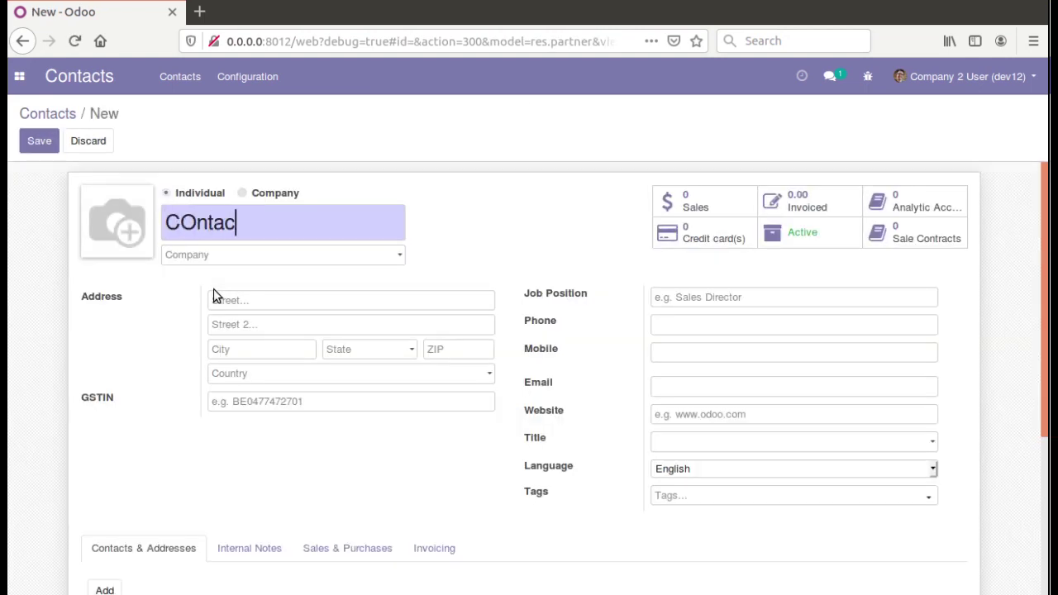
type("t 2")
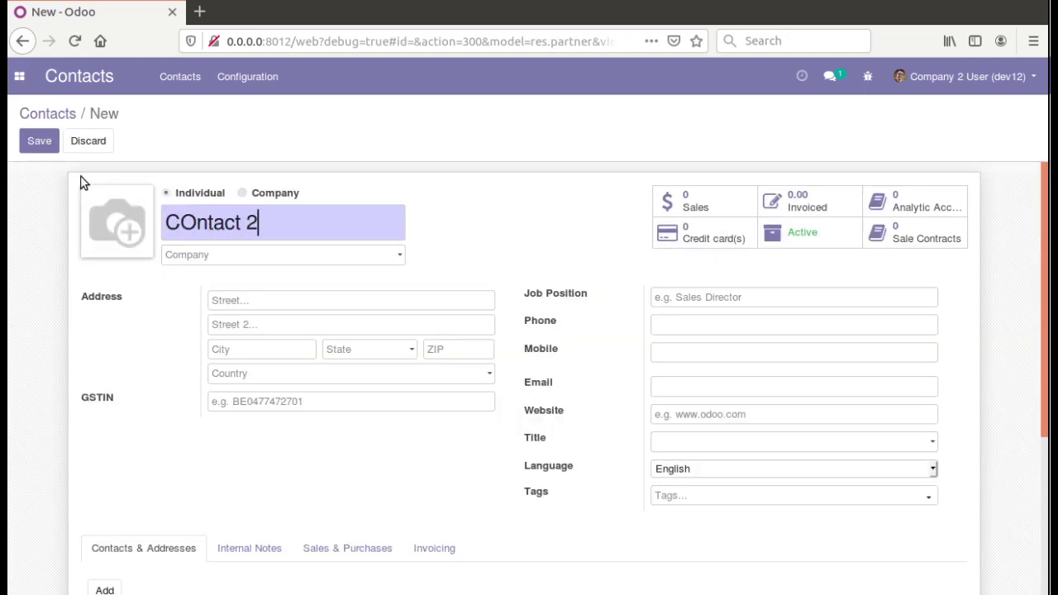
left_click(47, 146)
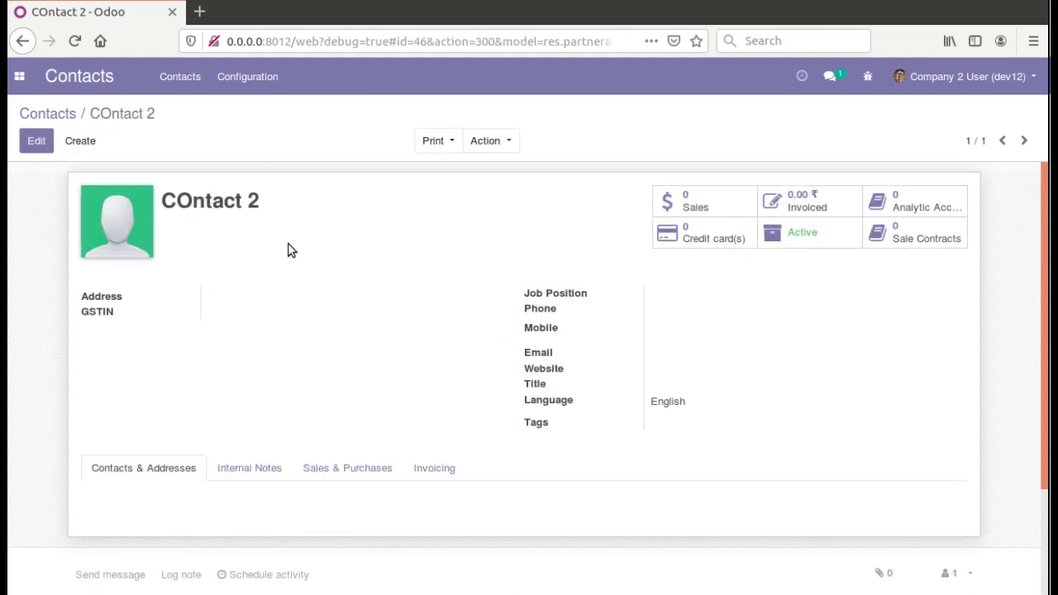
- Create and save a quotation for COntact 2 with the product [DESK0006] Customizable Desk (Custom, Black)
left_click(669, 201)
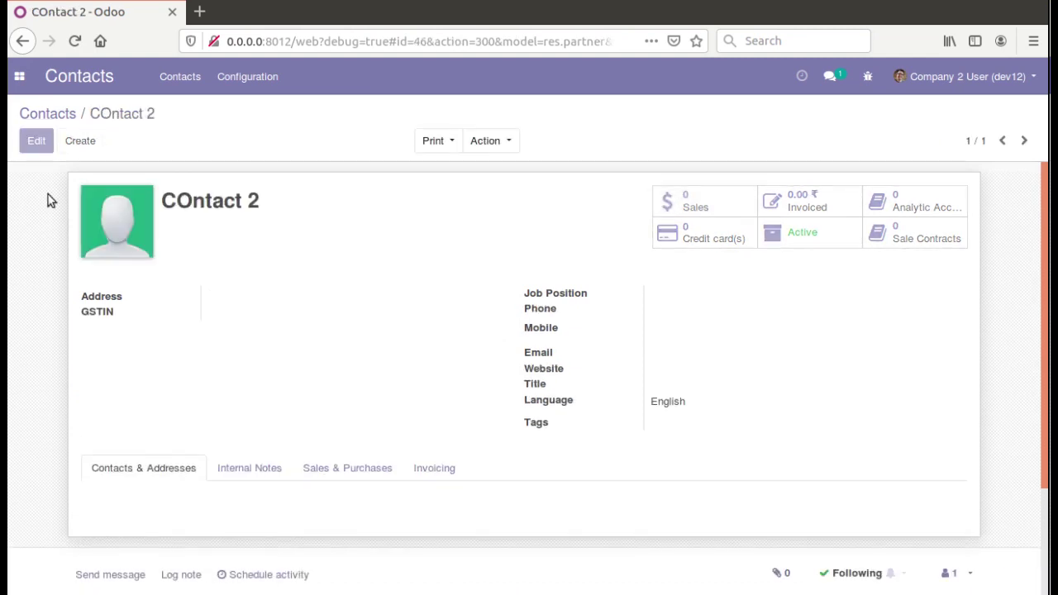
left_click(47, 147)
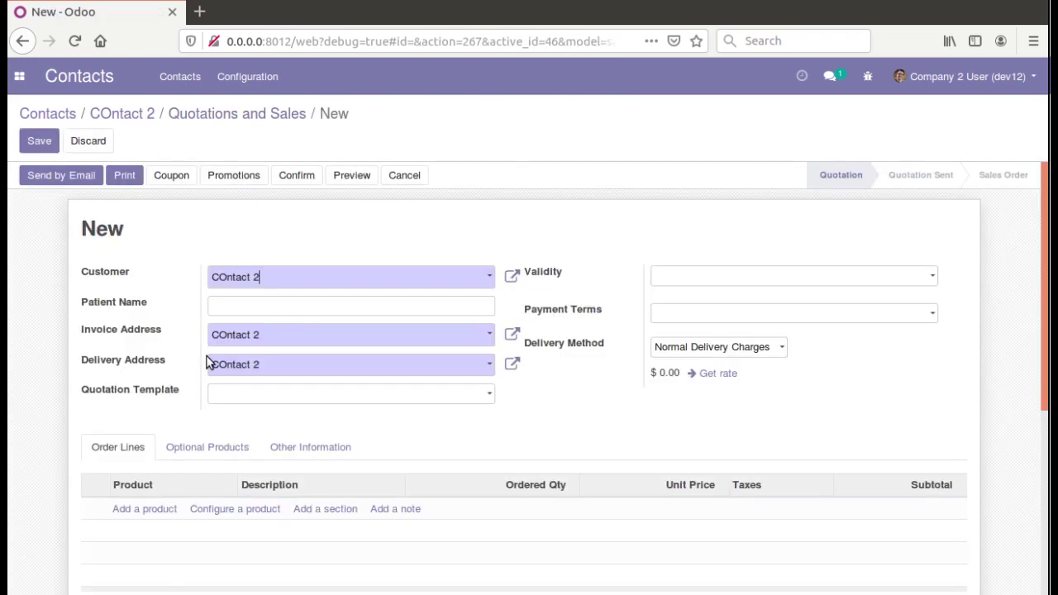
left_click(141, 510)
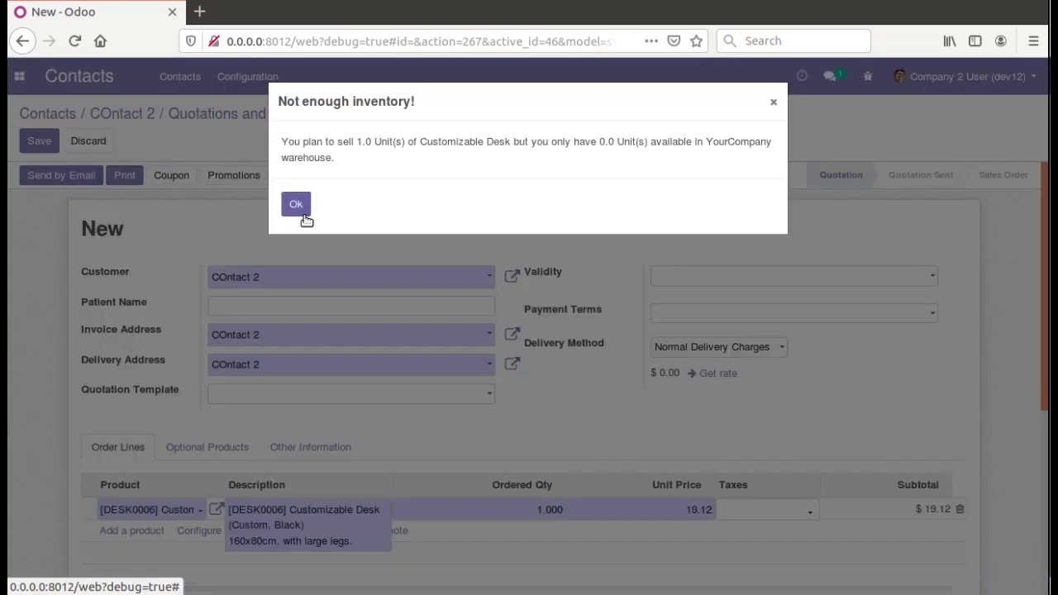
left_click(297, 207)
left_click(51, 150)
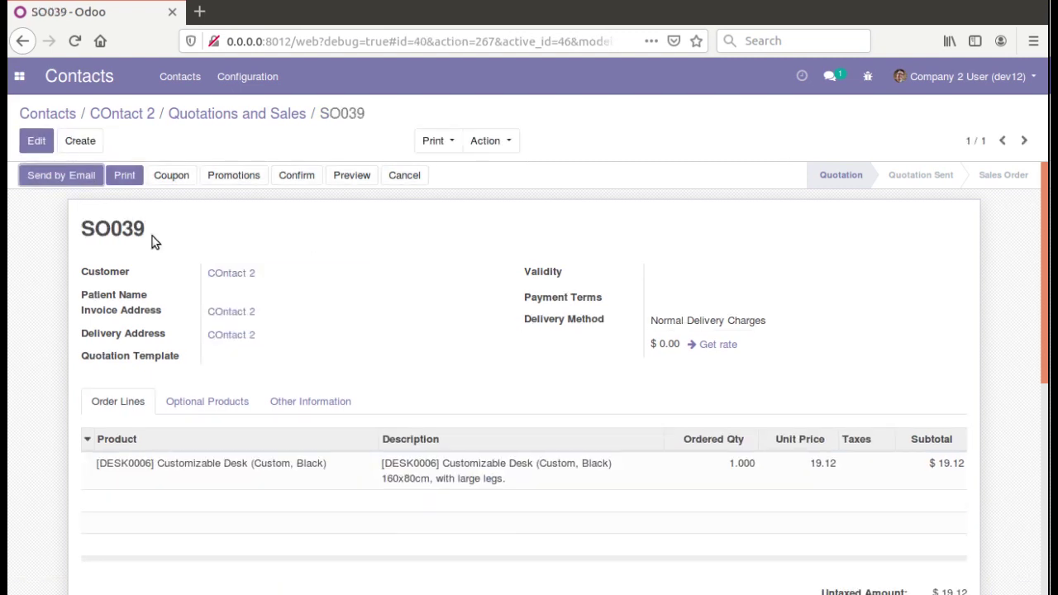
- Return to the contact list and merge COntact 1 and COntact 2, with COntact 1 as the destination contact
left_click(213, 113)
left_click(146, 113)
left_click(33, 113)
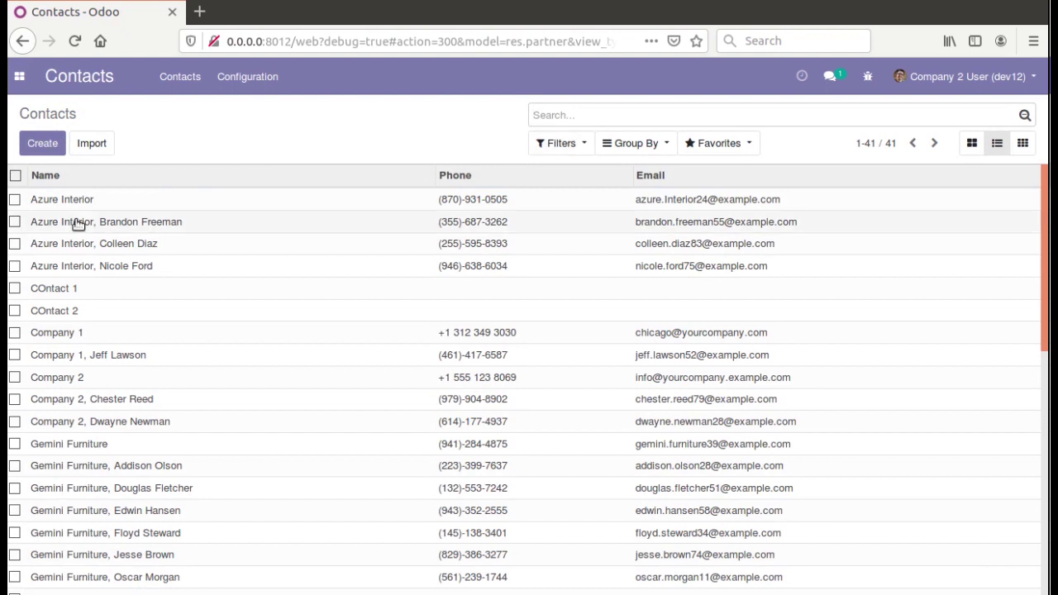
left_click(14, 290)
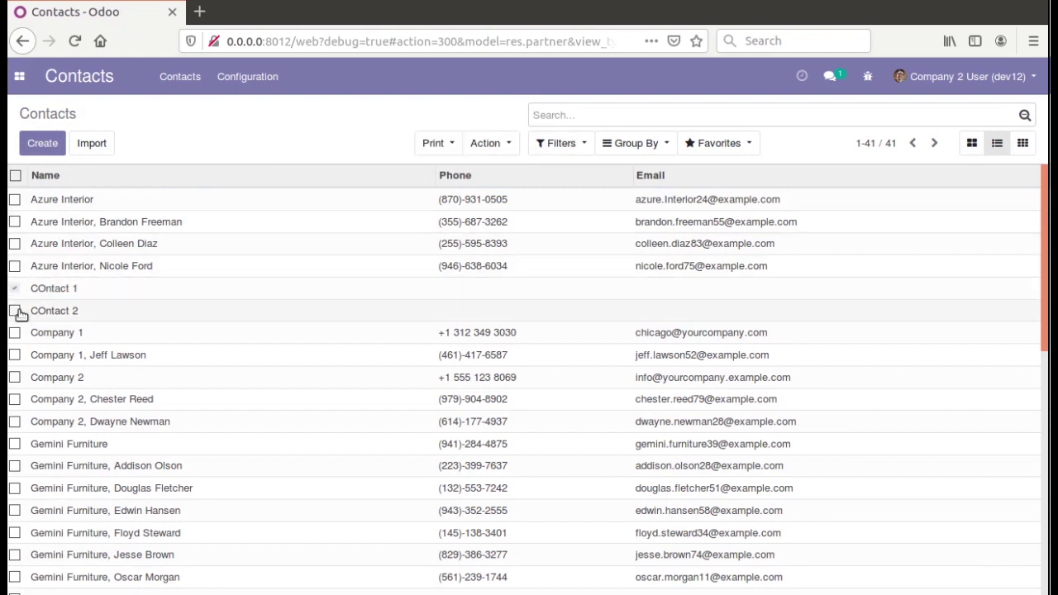
left_click(15, 312)
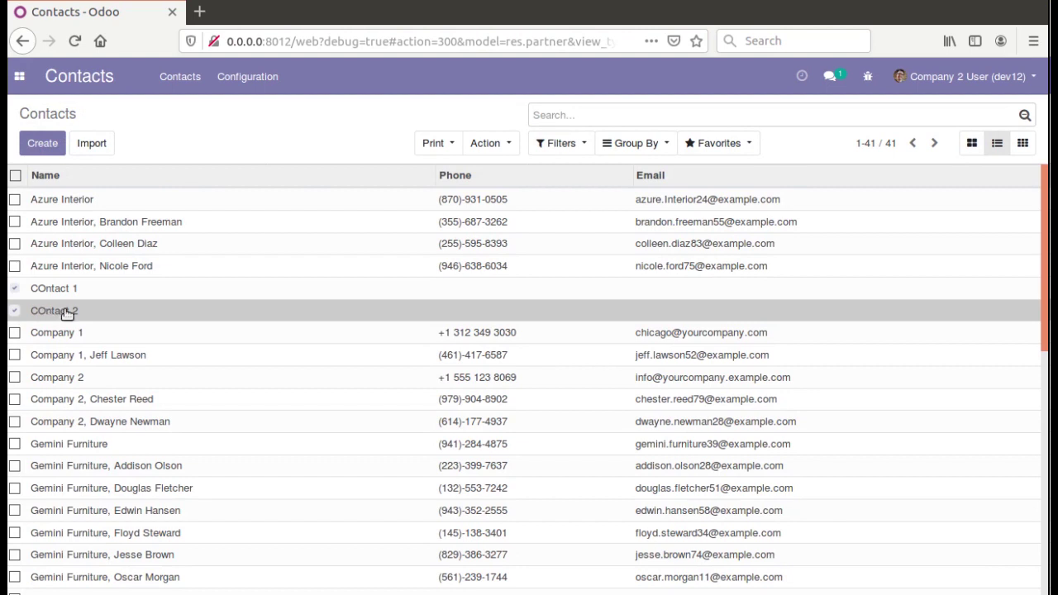
left_click(488, 144)
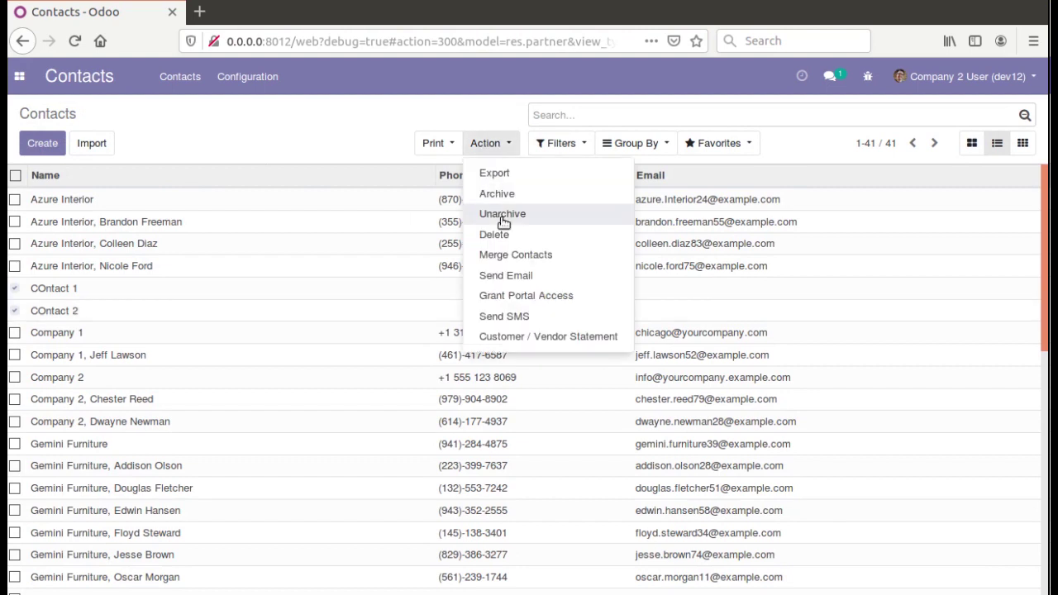
left_click(516, 255)
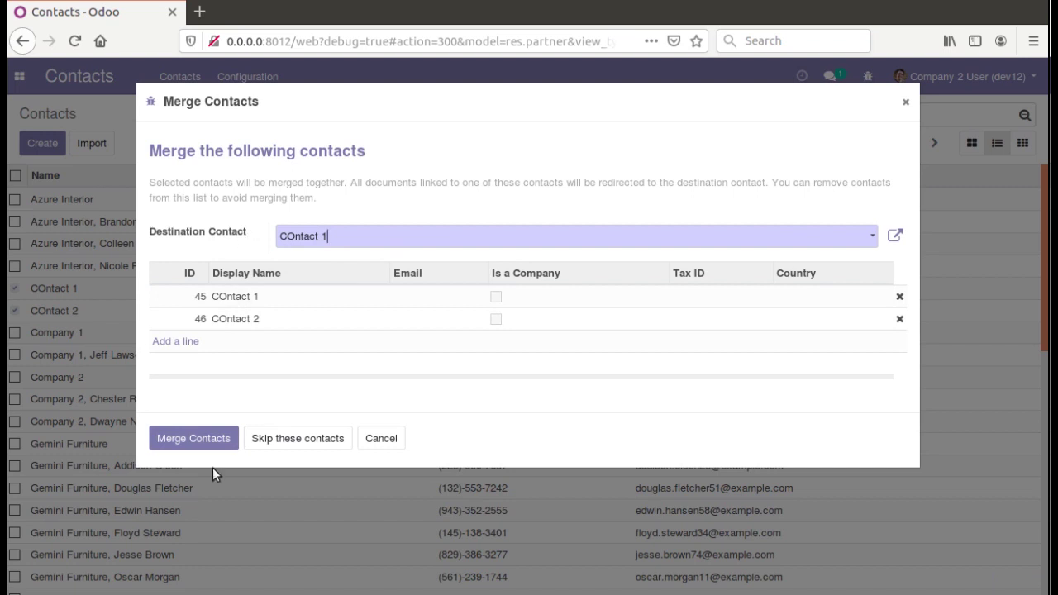
left_click(206, 442)
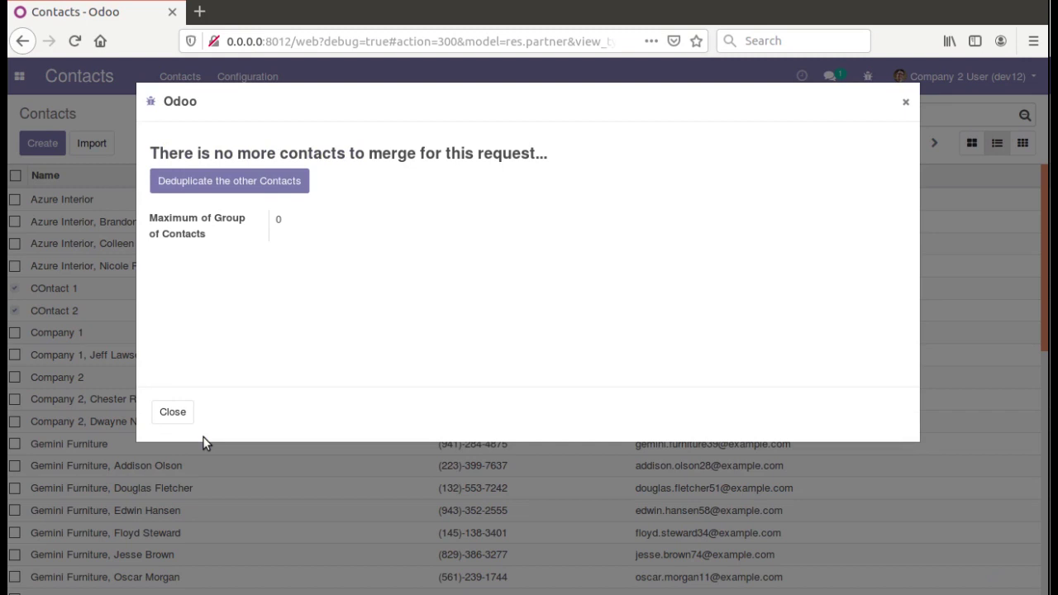
left_click(173, 412)
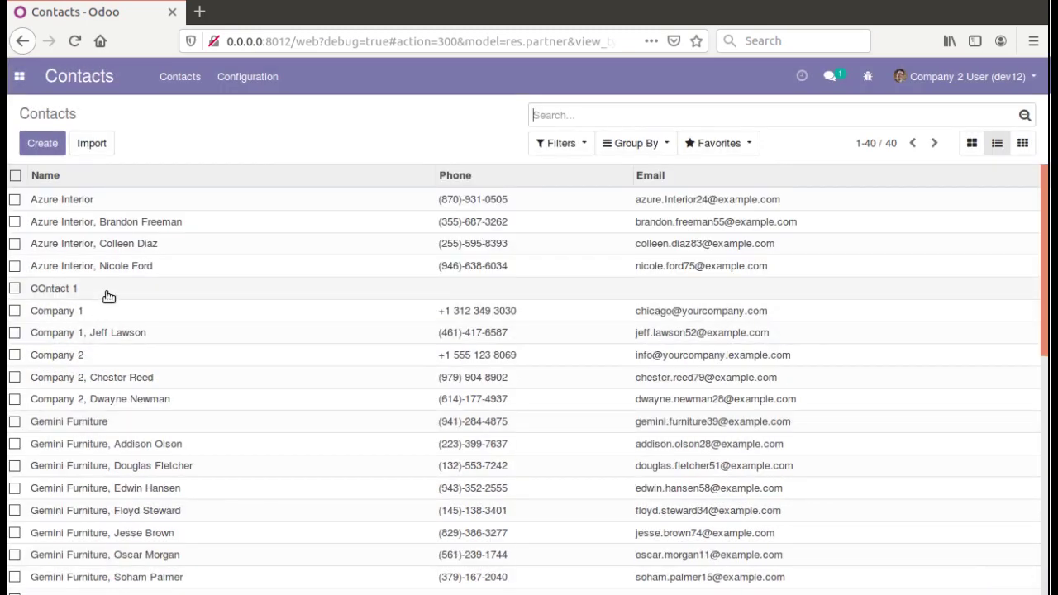
- Check the sales quotation linked to COntact 1 and its customer and order lines, and return to the contact list
left_click(108, 296)
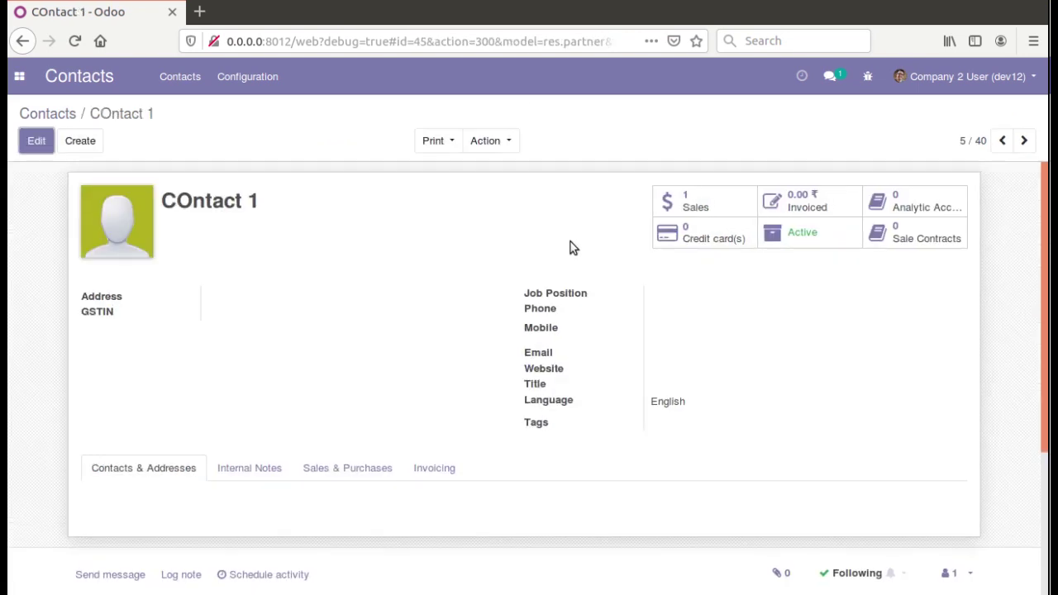
left_click(708, 200)
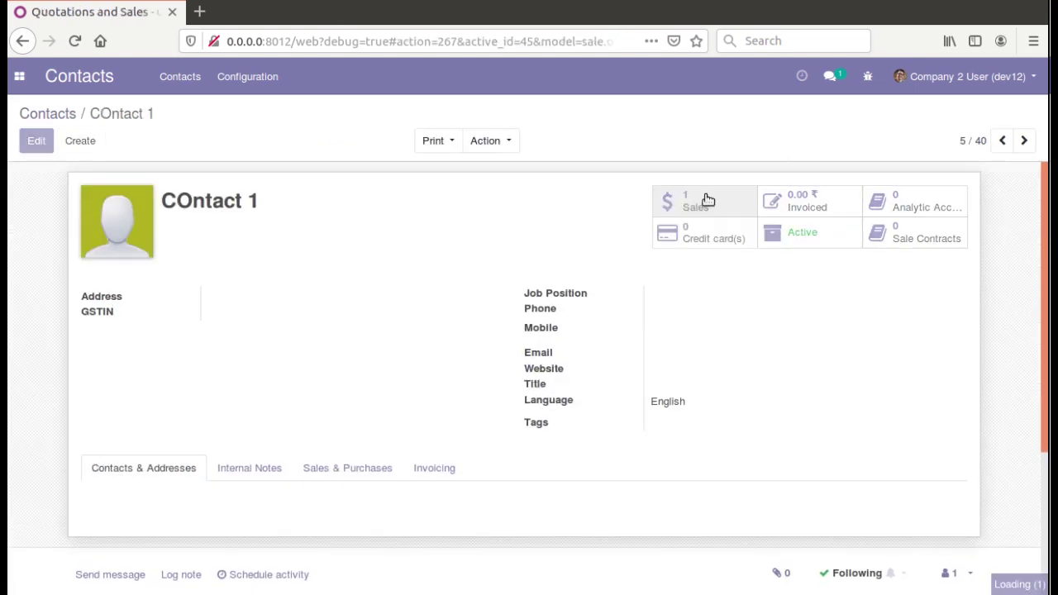
left_click(680, 201)
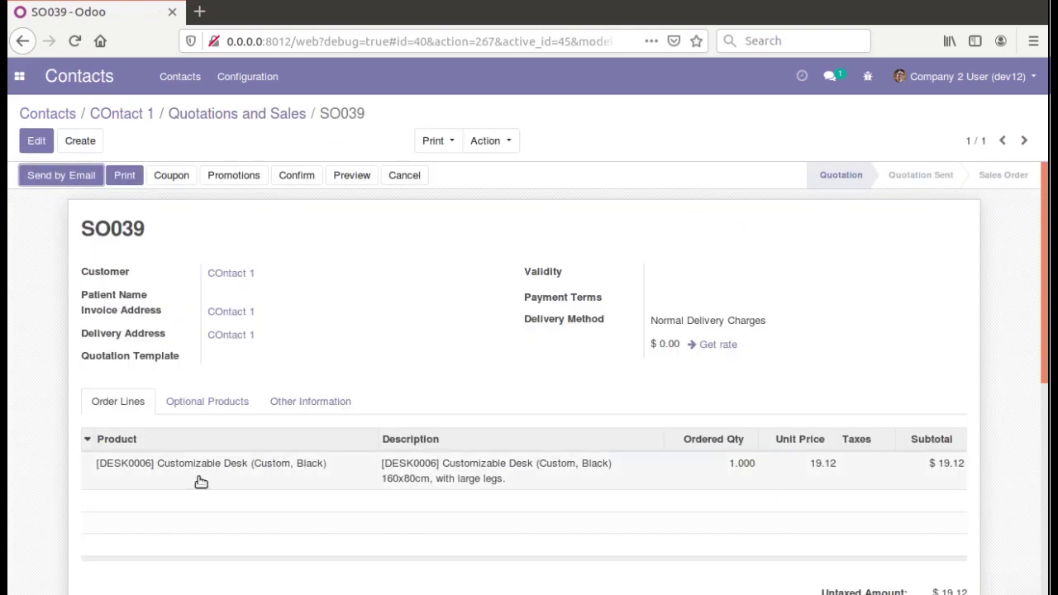
left_click(207, 112)
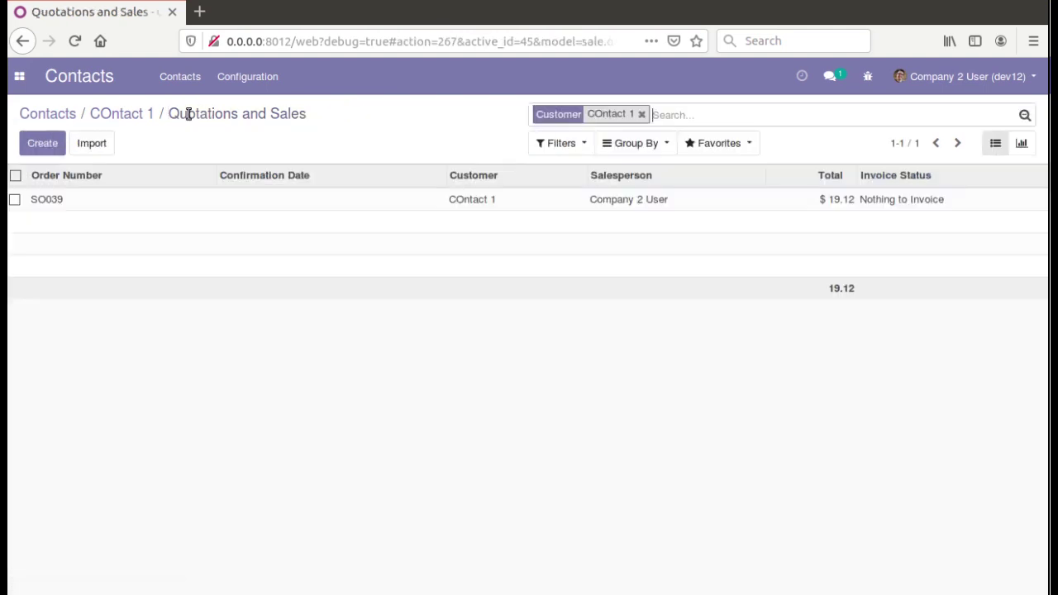
left_click(147, 117)
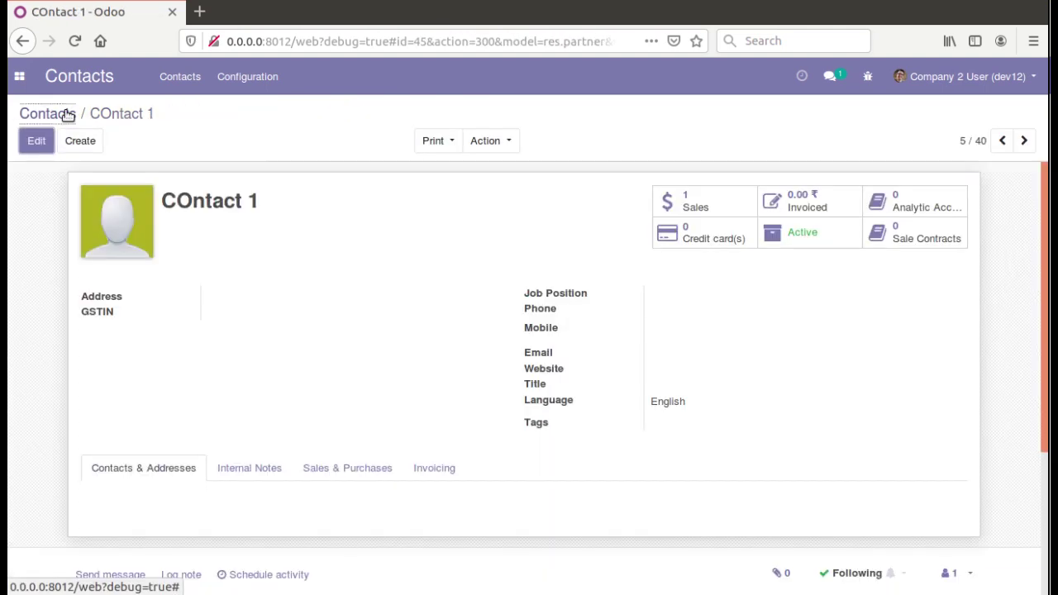
left_click(65, 114)
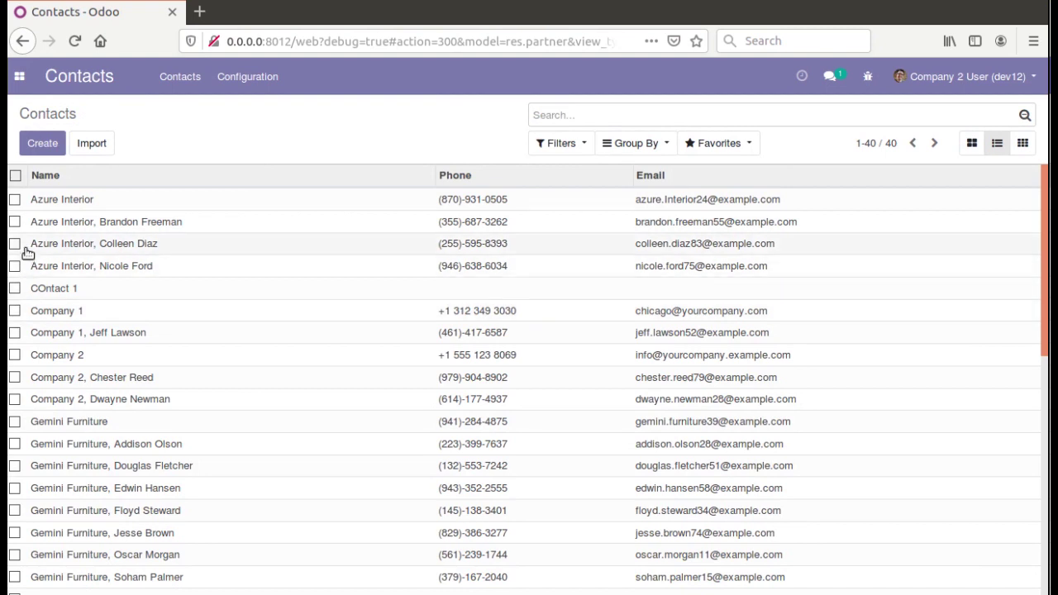
- Select COntact 1 and Company 1 in the contact list and open the contact merge for them
left_click(16, 289)
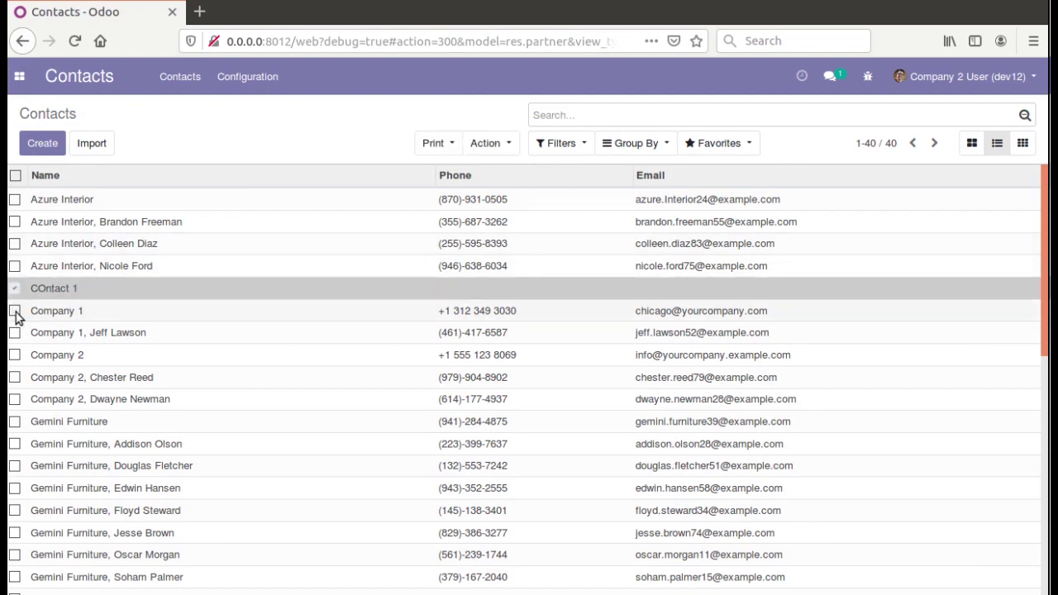
left_click(16, 311)
left_click(499, 143)
left_click(504, 256)
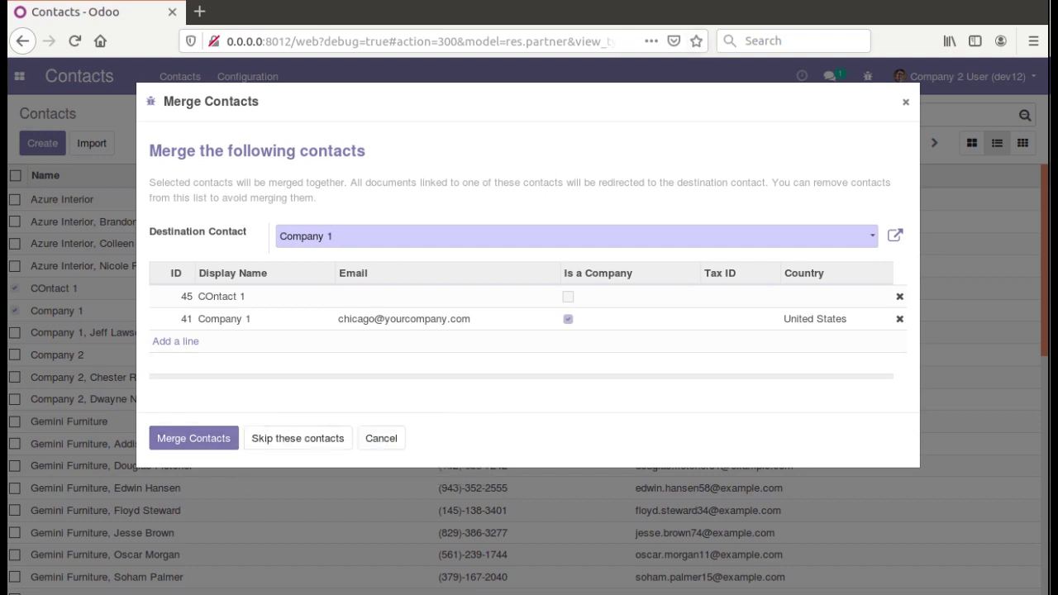
left_click(817, 3)
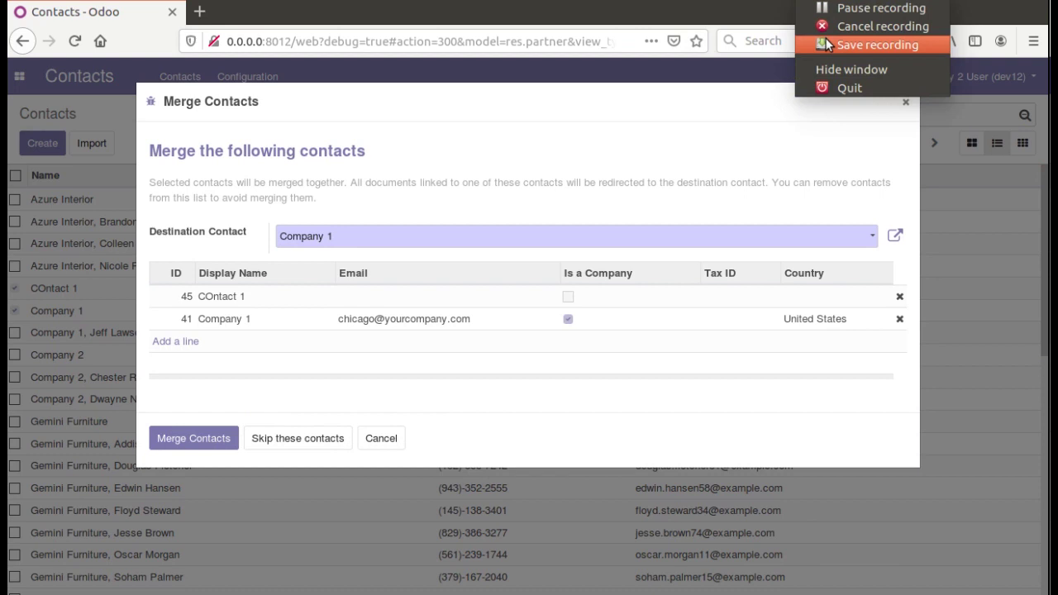